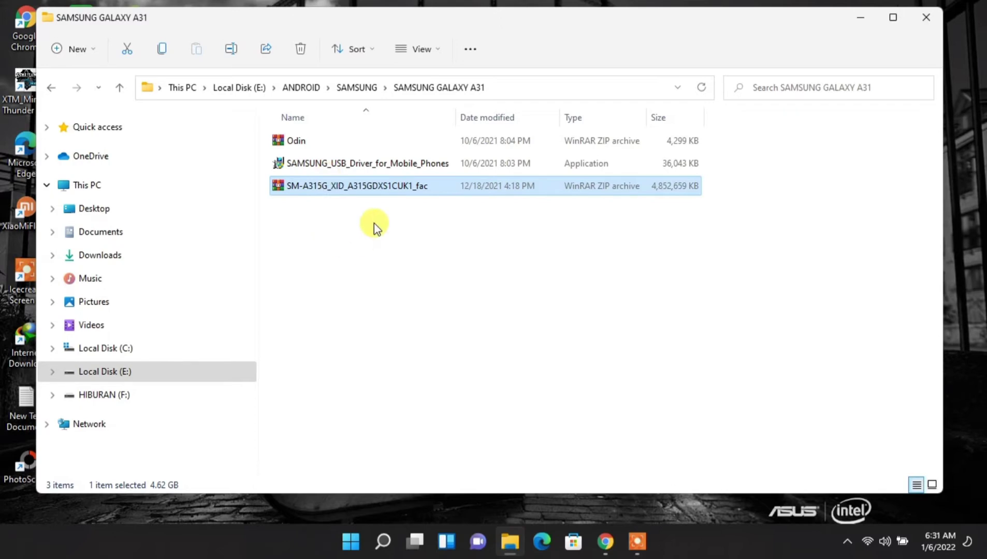
Extract the SM-A315G_XID_A315GDXS1CUK1_fac firmware archive with WinRAR into a subfolder of the same name.
right_click(385, 189)
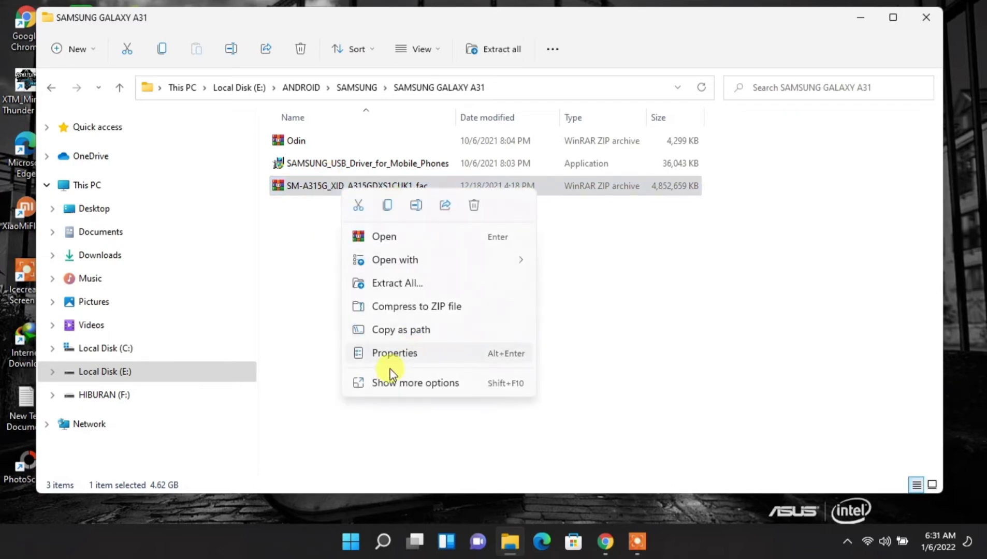
left_click(384, 382)
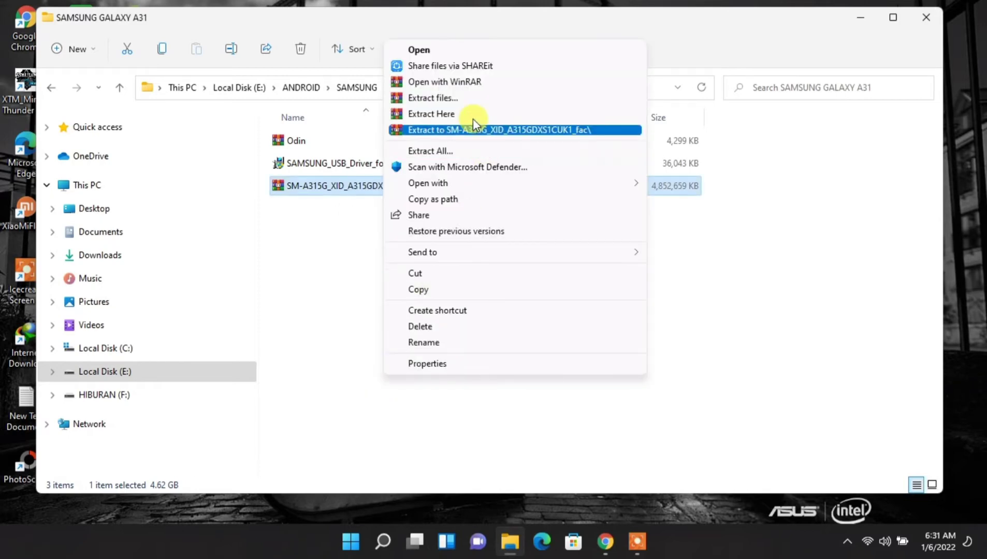
left_click(474, 100)
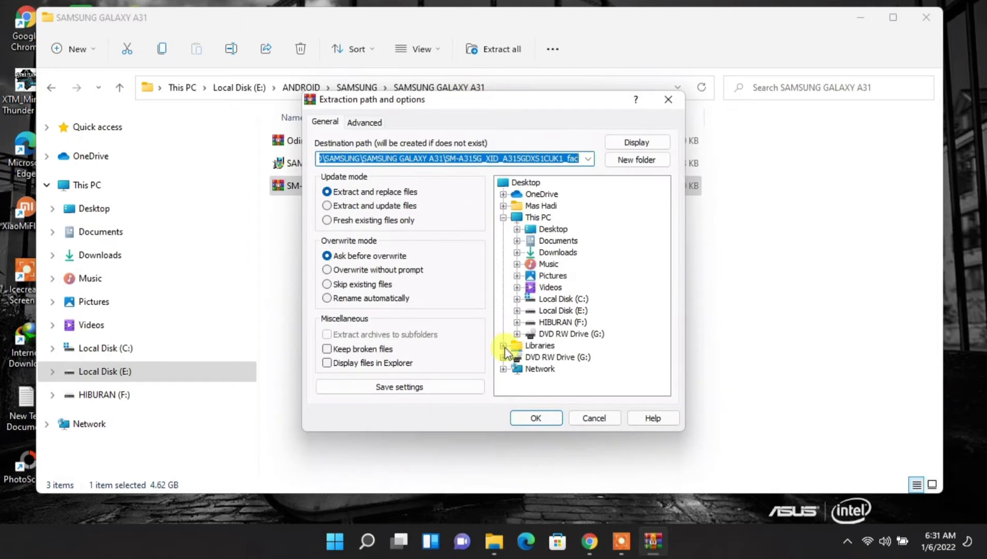
left_click(533, 417)
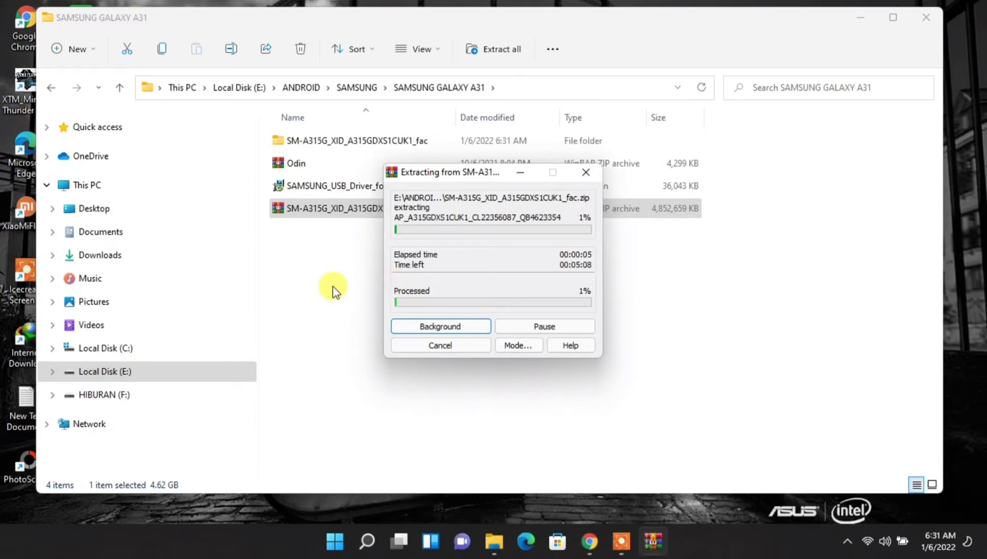
Extract the Odin archive with WinRAR into an Odin subfolder of SAMSUNG GALAXY A31.
left_click(325, 173)
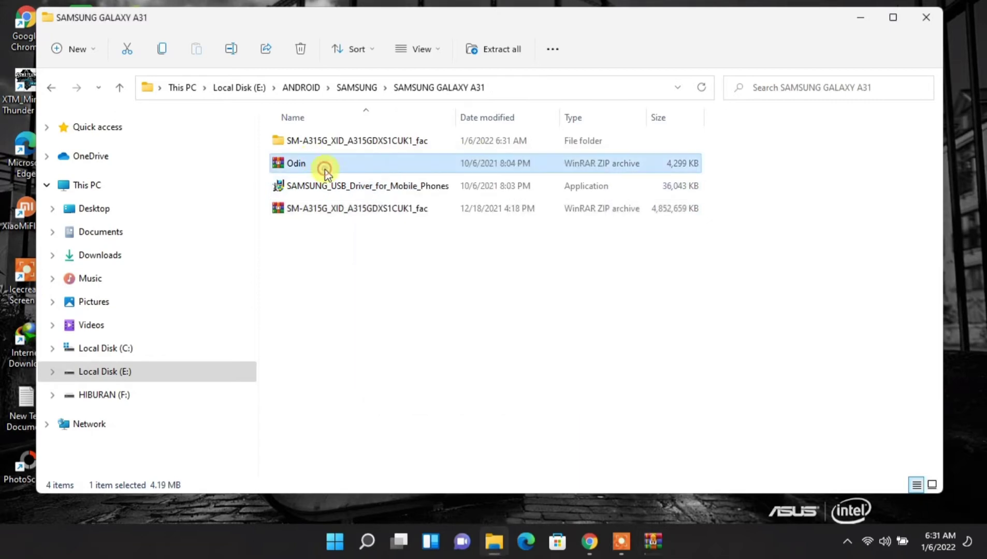
double_click(324, 170)
right_click(340, 164)
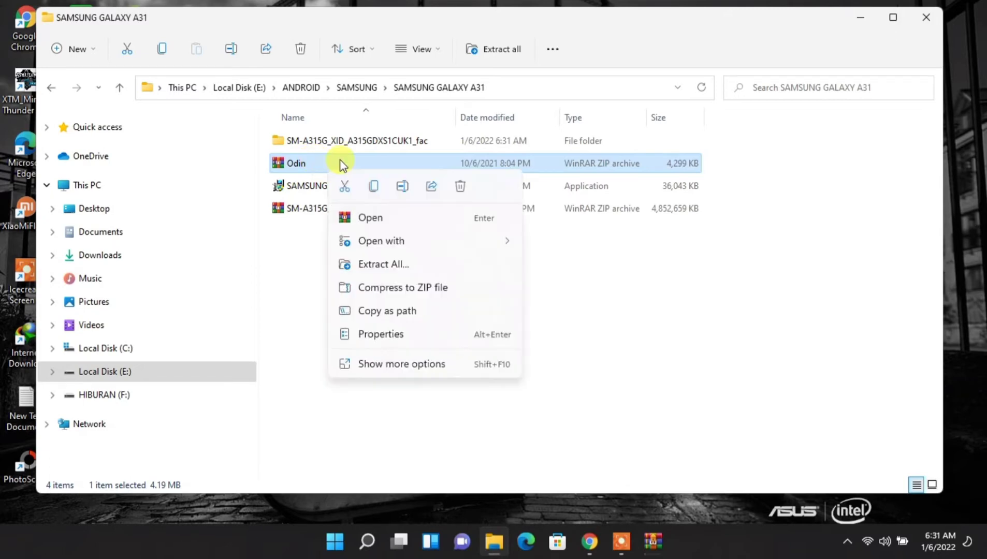
left_click(357, 366)
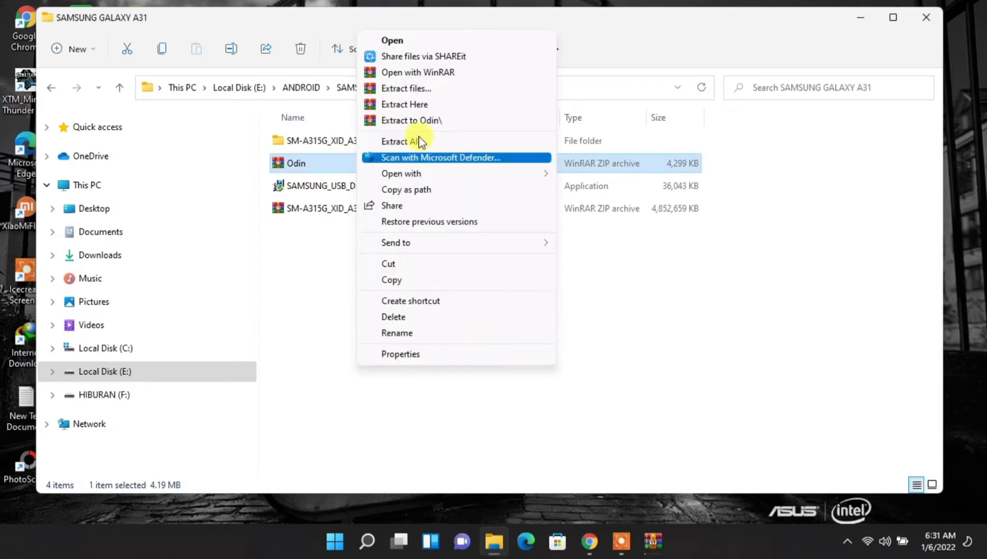
left_click(421, 90)
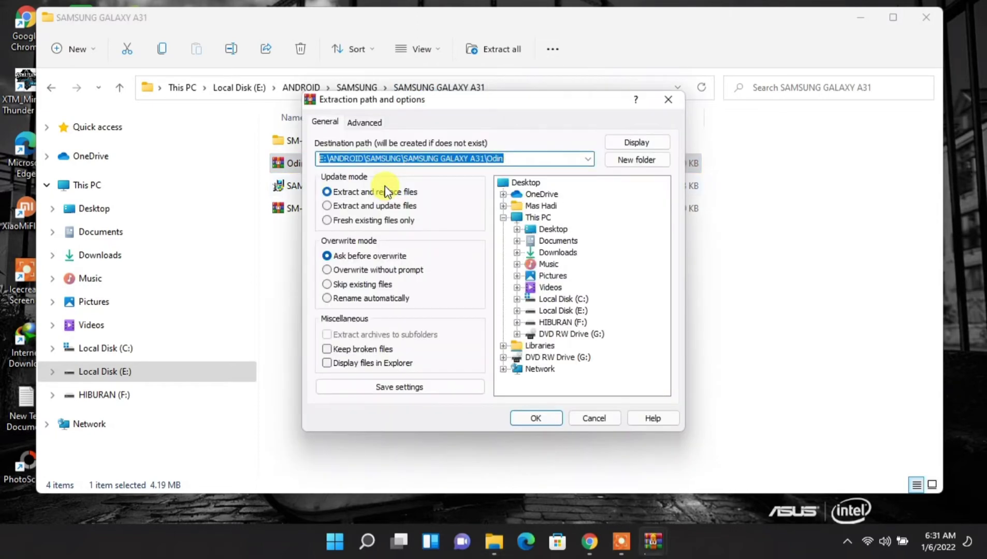
left_click(536, 418)
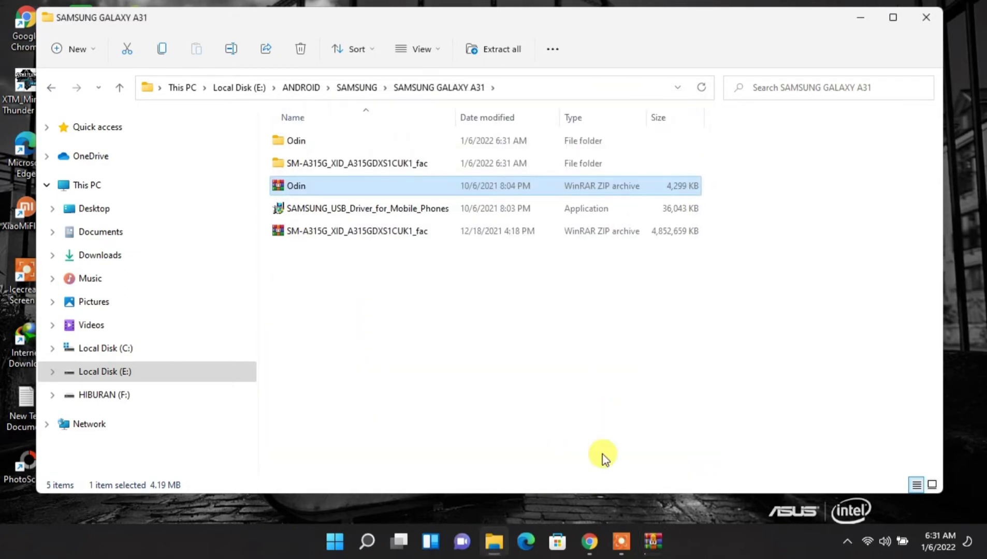
Check the progress of the firmware archive's extraction and wait for it to finish.
left_click(654, 545)
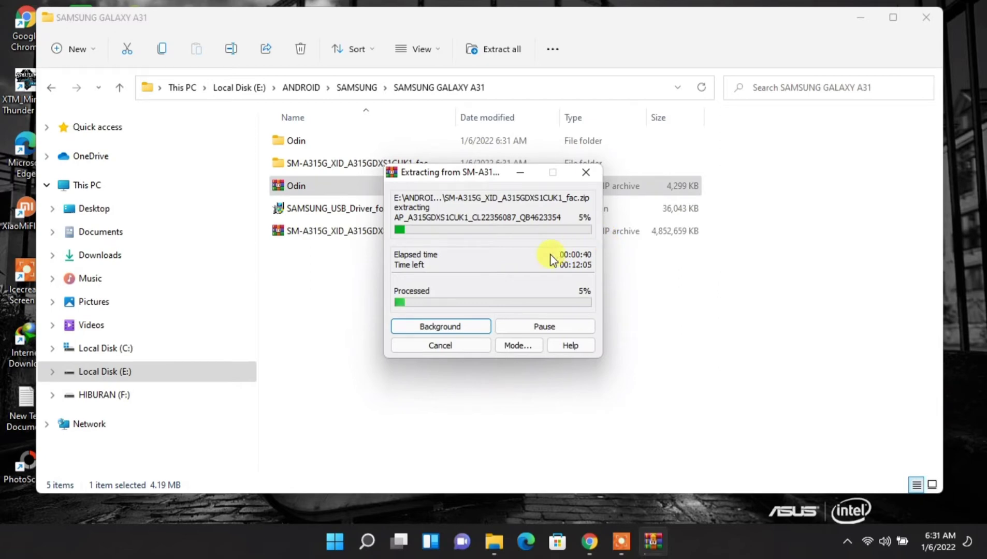
left_click(683, 307)
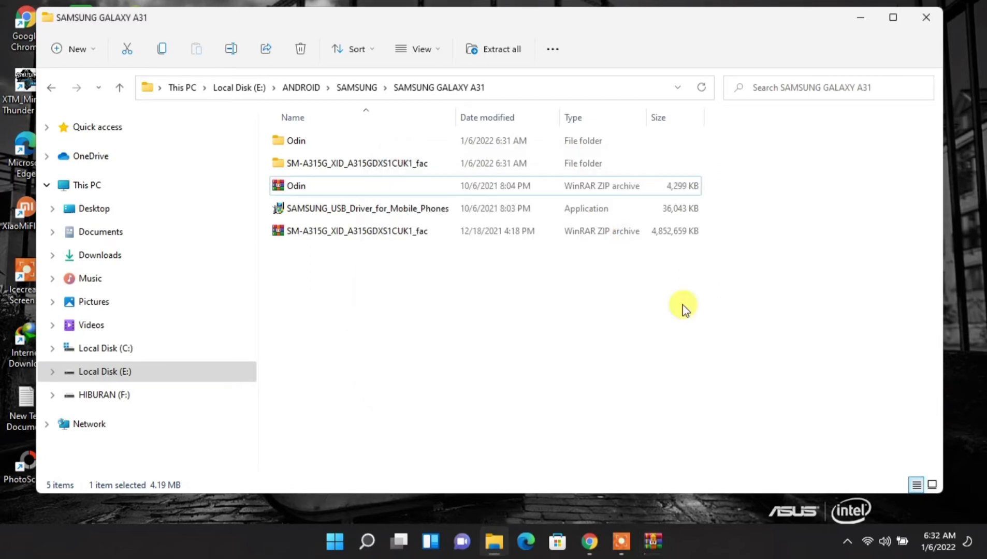
left_click(681, 303)
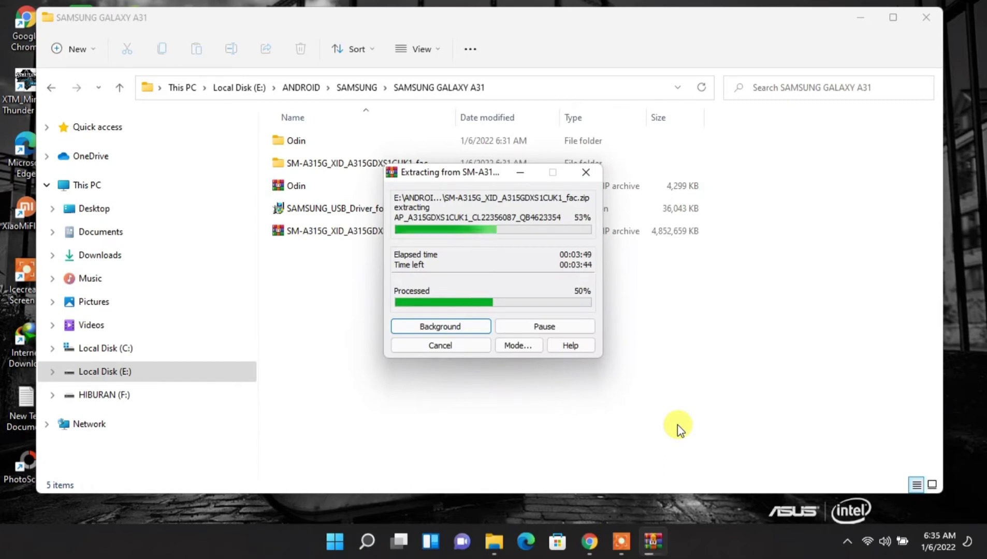
left_click(857, 240)
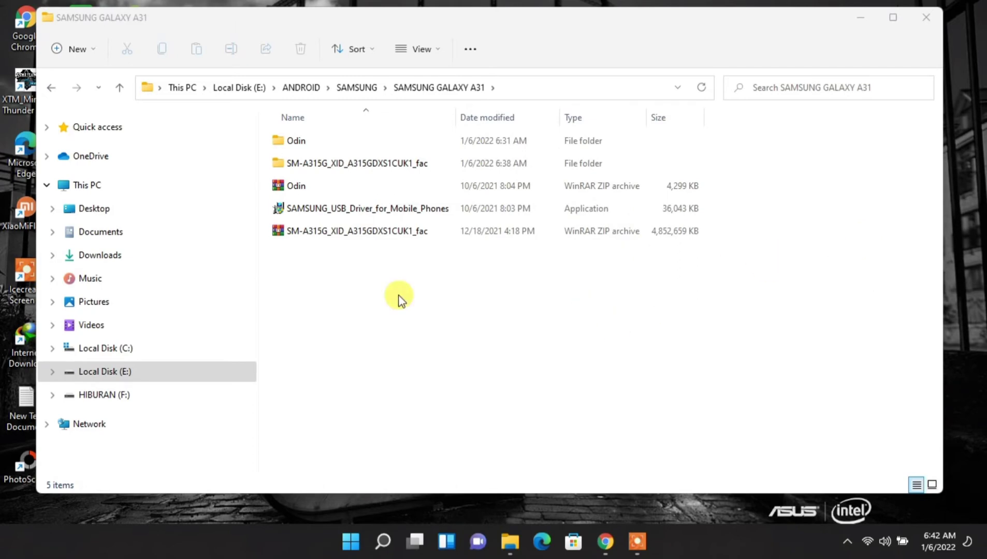
Launch the Odin3_v3.14.4 application from the extracted Odin folder and accept its startup notice.
left_click(371, 146)
double_click(371, 147)
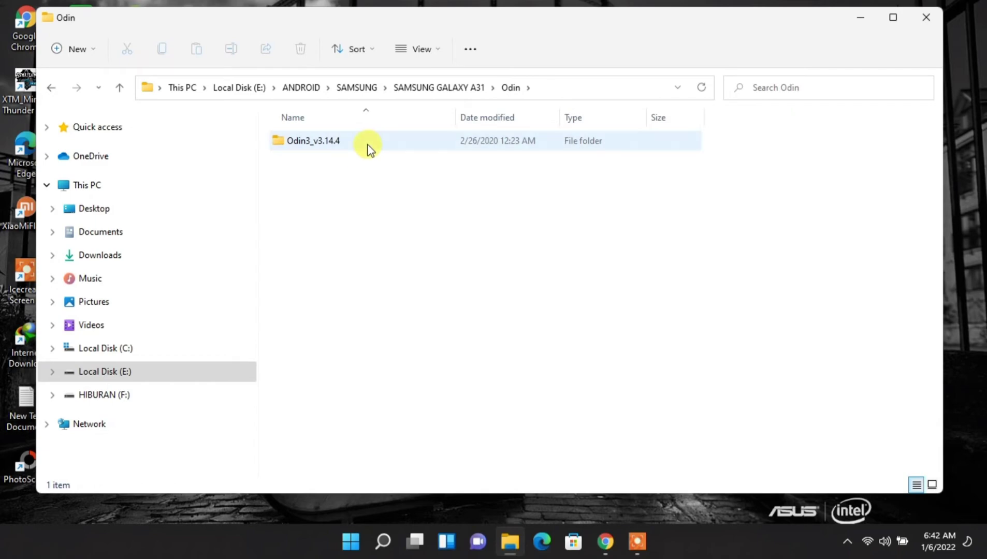
left_click(371, 148)
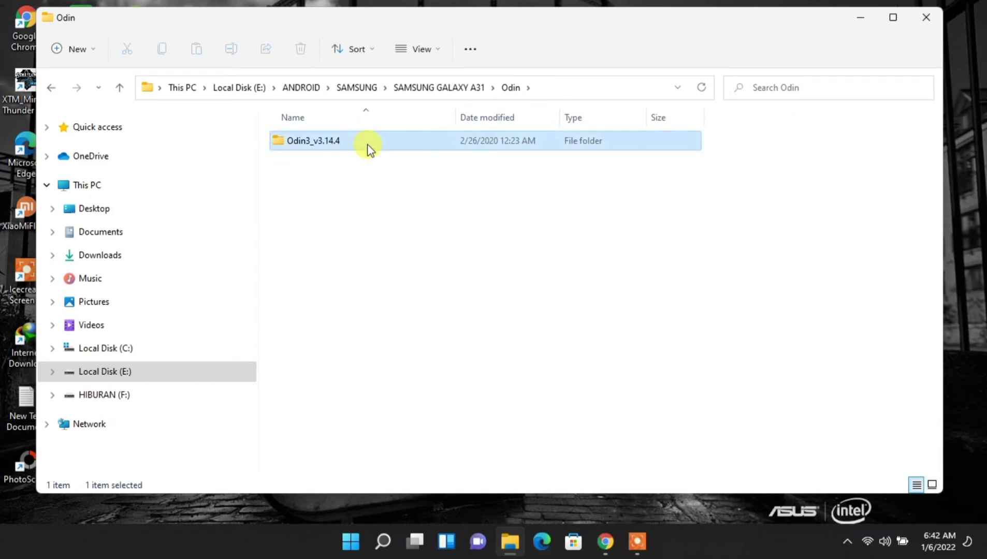
double_click(371, 148)
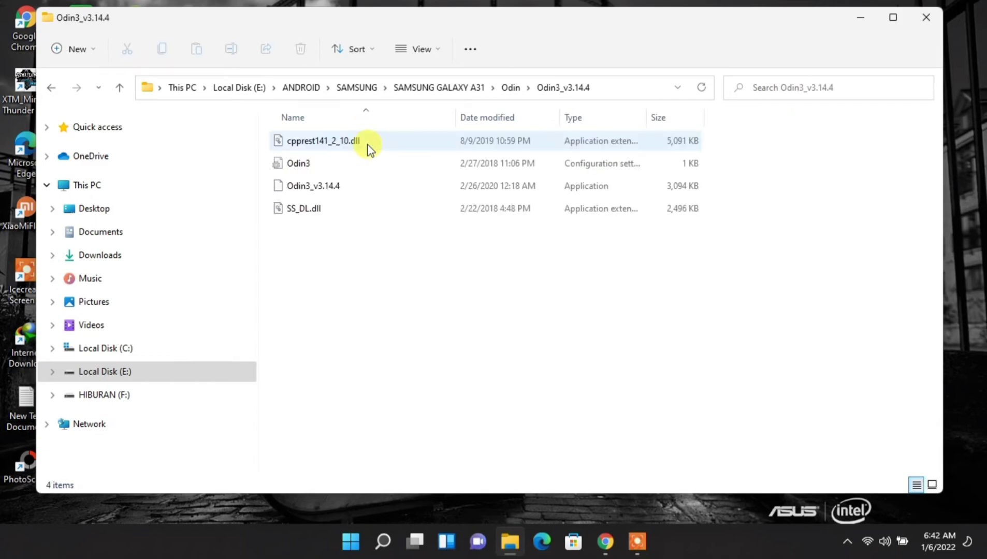
left_click(329, 186)
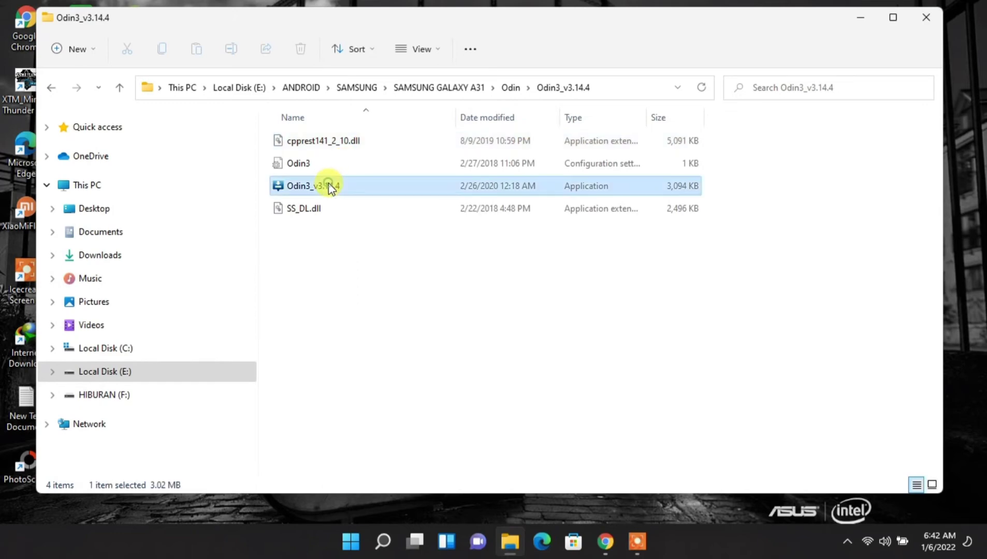
double_click(331, 188)
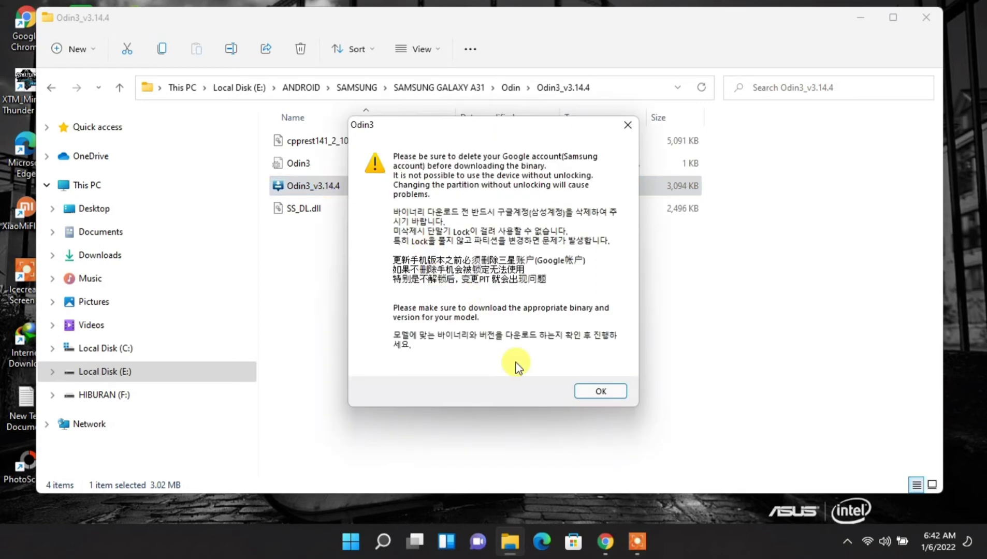
left_click(599, 391)
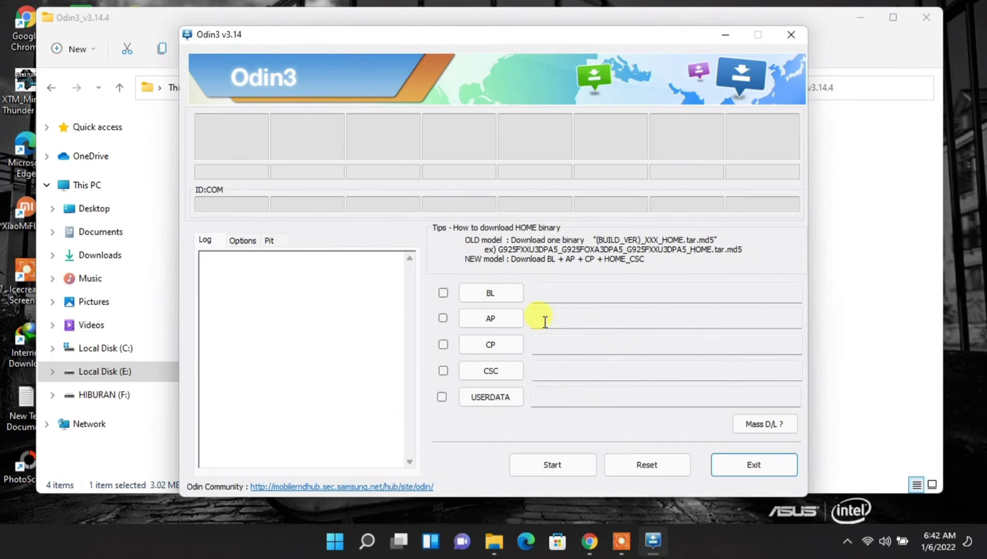
Load the BL_A315GDXS1CUK1 file from the extracted firmware folder into Odin's BL slot.
left_click(515, 294)
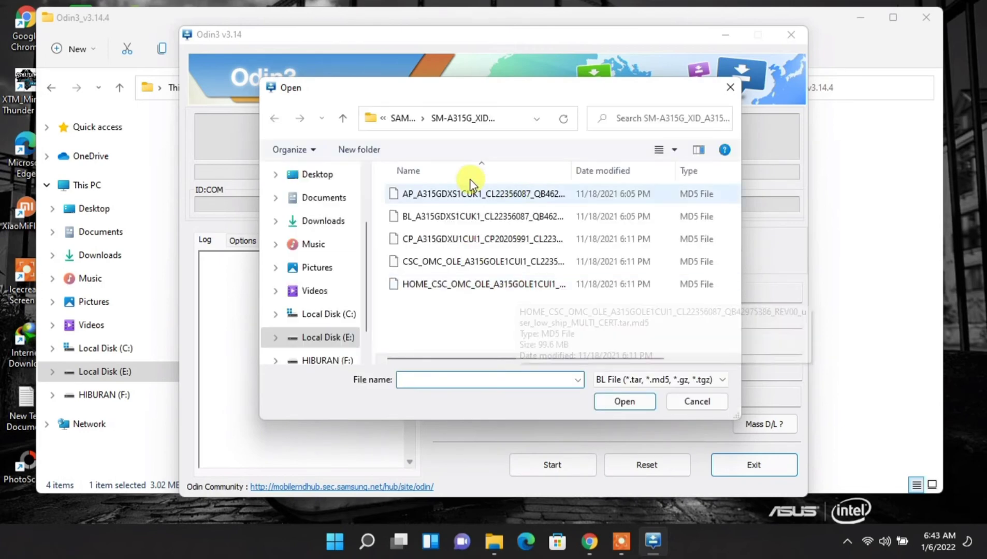
left_click(539, 120)
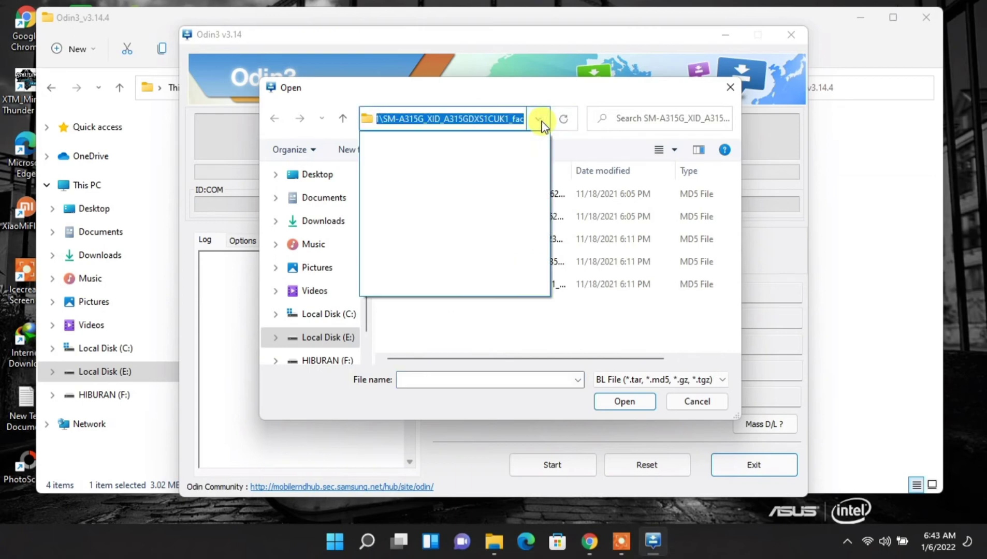
left_click(539, 120)
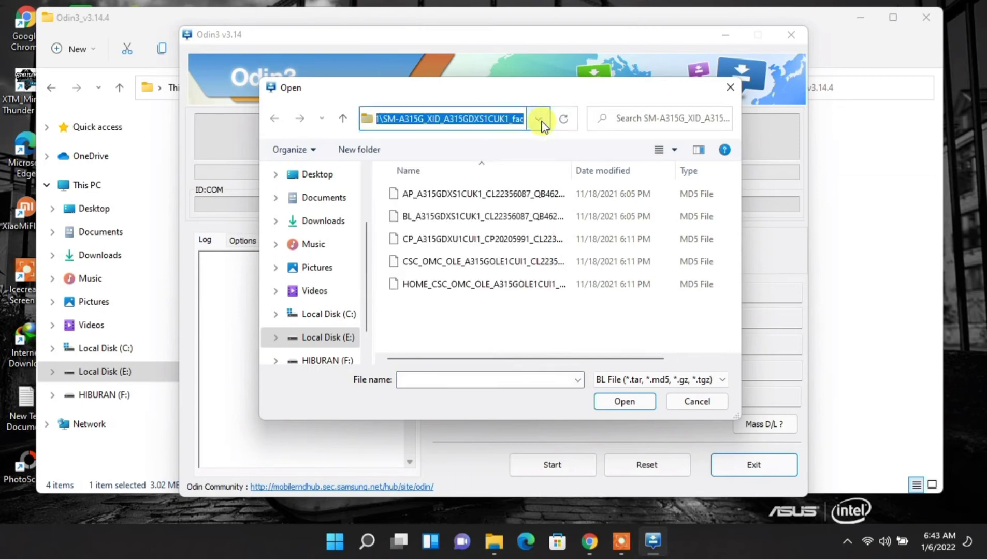
left_click(452, 216)
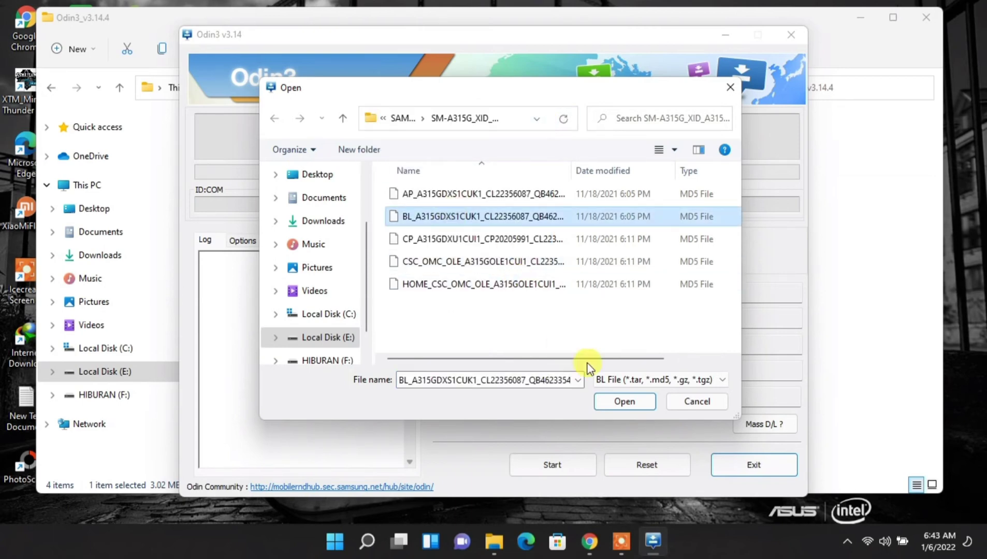
left_click(624, 409)
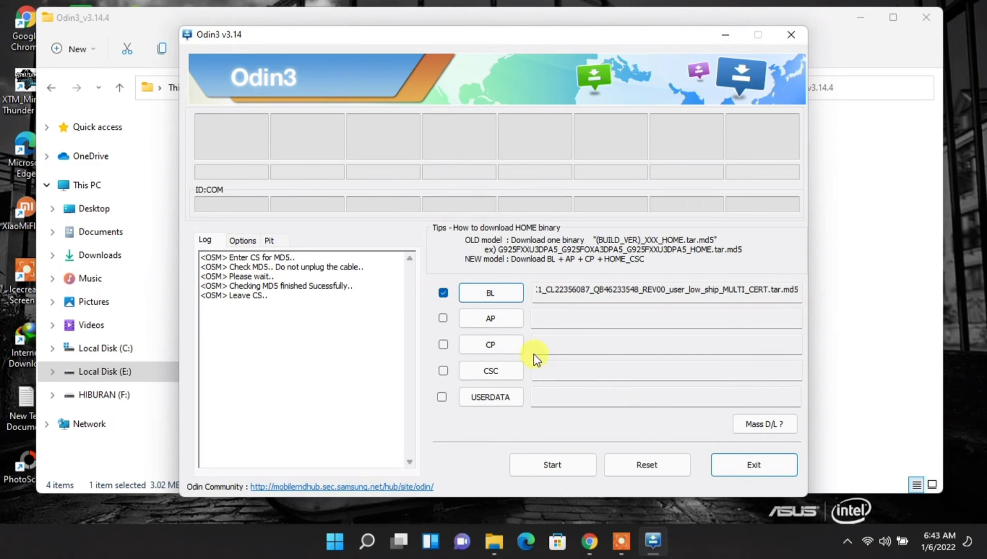
Load the AP_A315GDXS1CUK1 firmware file into the AP slot.
left_click(516, 324)
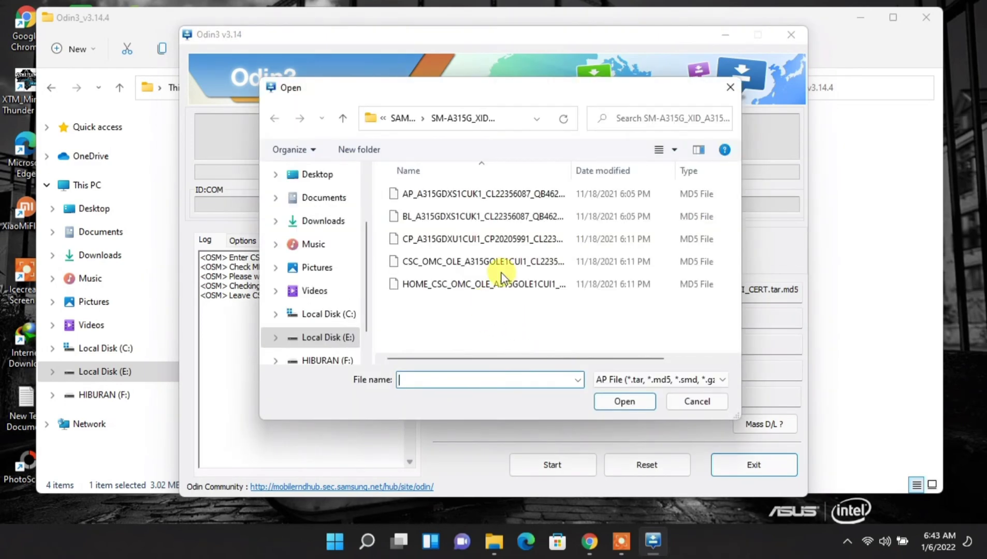
left_click(529, 195)
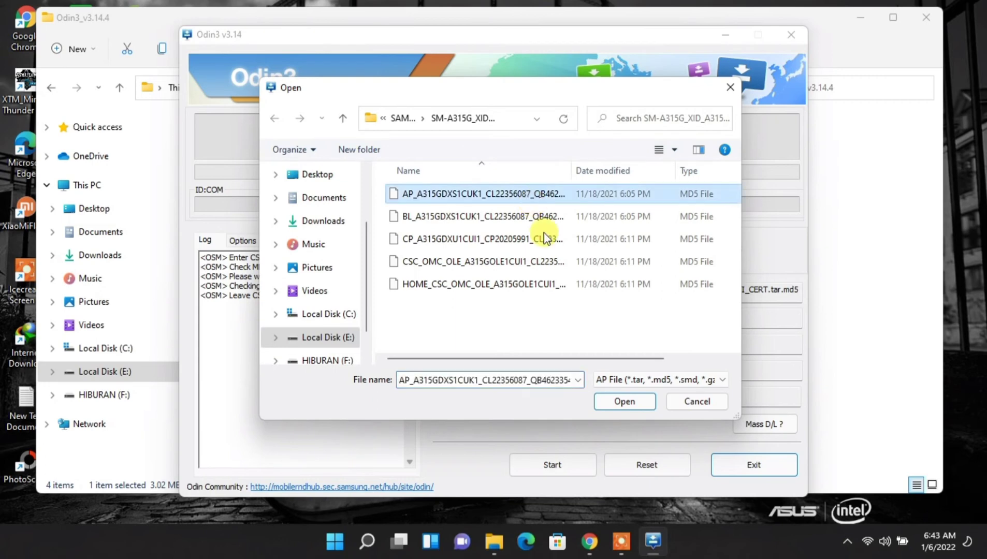
left_click(621, 404)
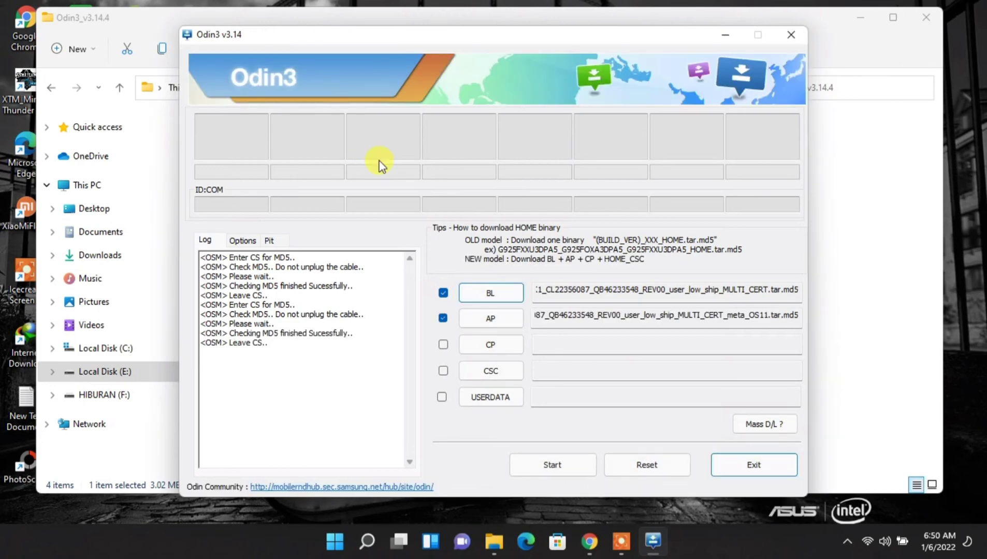
Load the CP_A315GDXU1CUI1 firmware file into the CP slot.
left_click(493, 344)
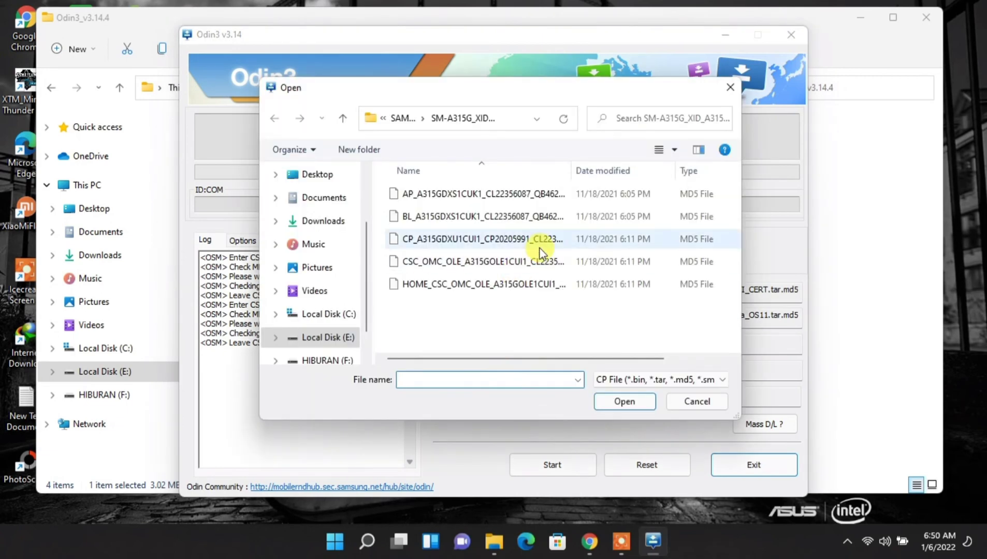
left_click(539, 247)
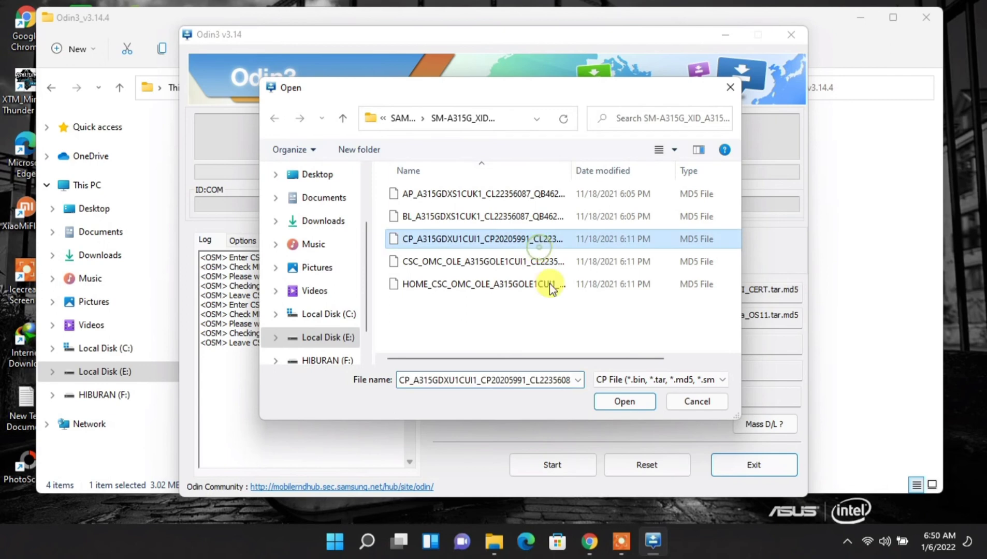
left_click(619, 402)
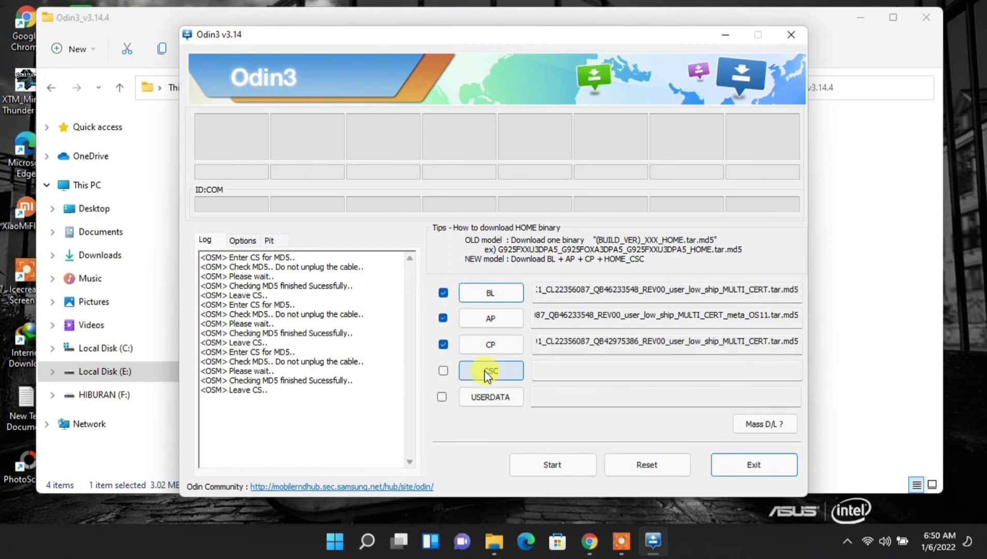
Load the CSC_OMC_OLE_A315GOLE1CUI1 file, rather than the HOME_CSC one, into the CSC slot.
left_click(485, 371)
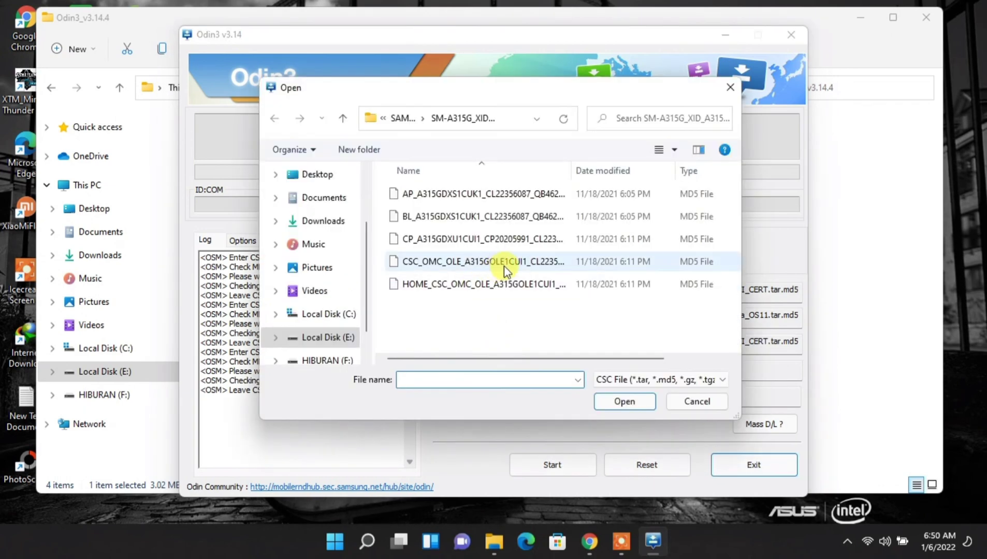
left_click(503, 264)
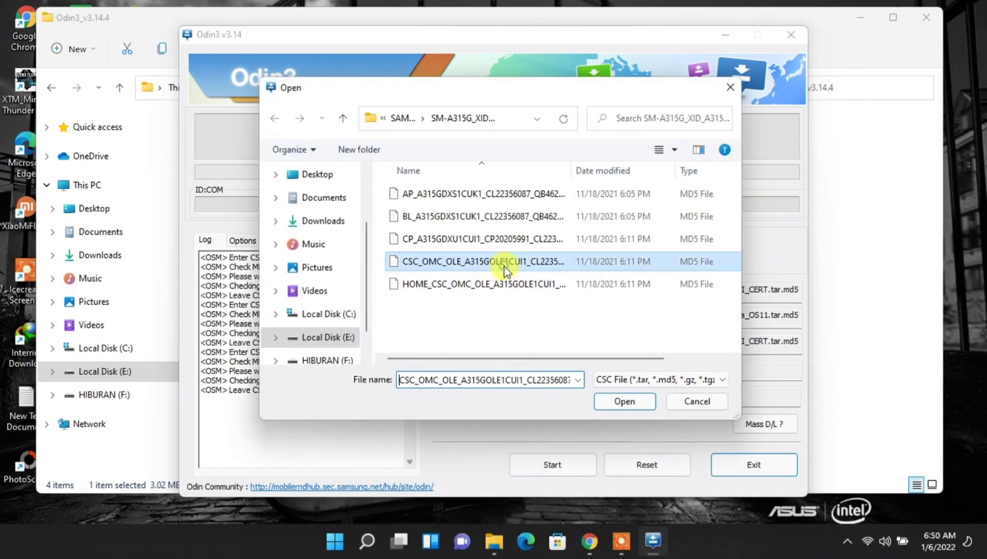
left_click(624, 400)
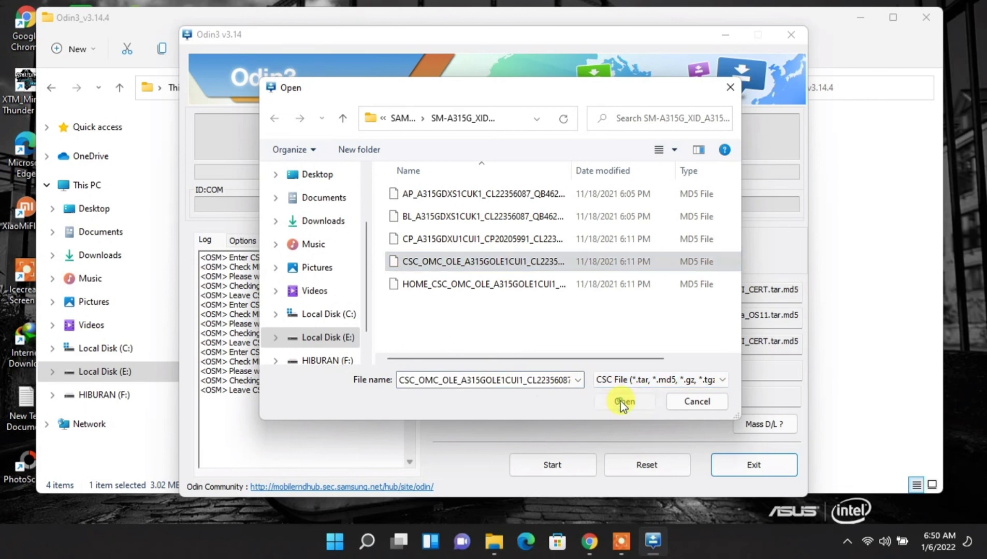